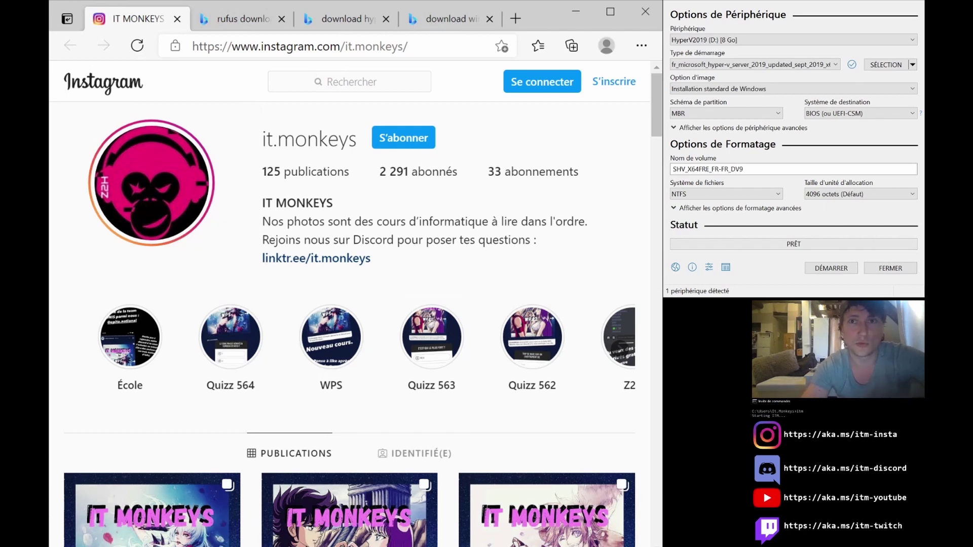
Download Rufus 3.13 from the official rufus.ie site and run the downloaded file.
click(236, 21)
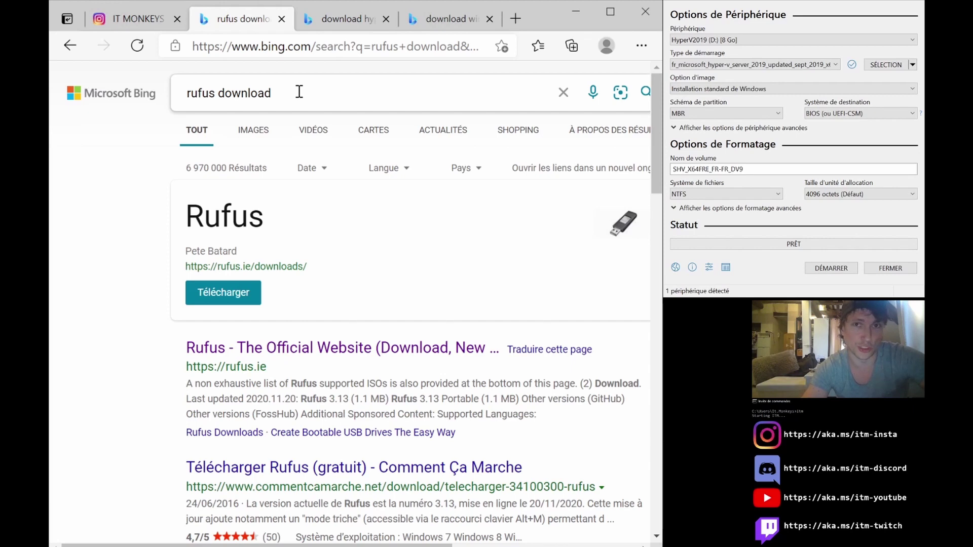
click(225, 350)
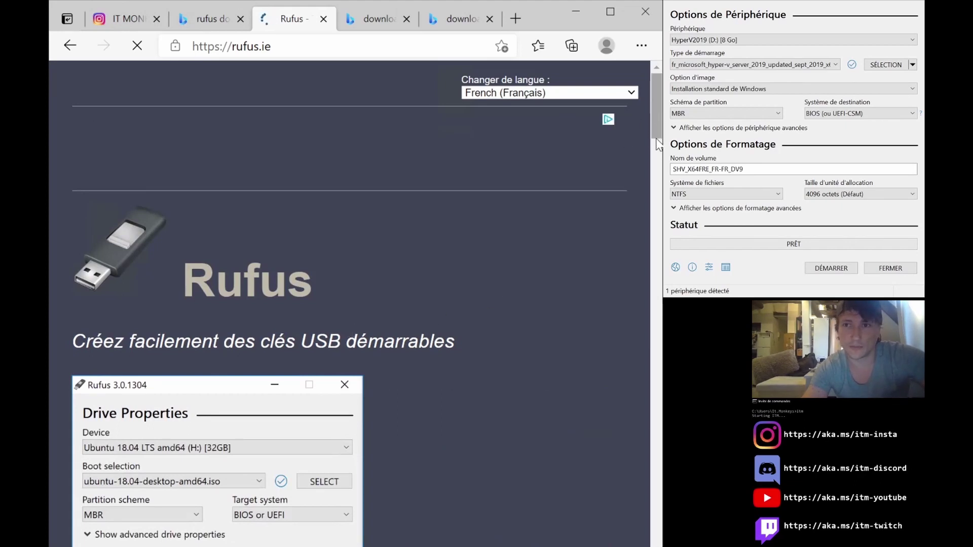
scroll(658, 142, down, 5)
scroll(658, 187, down, 8)
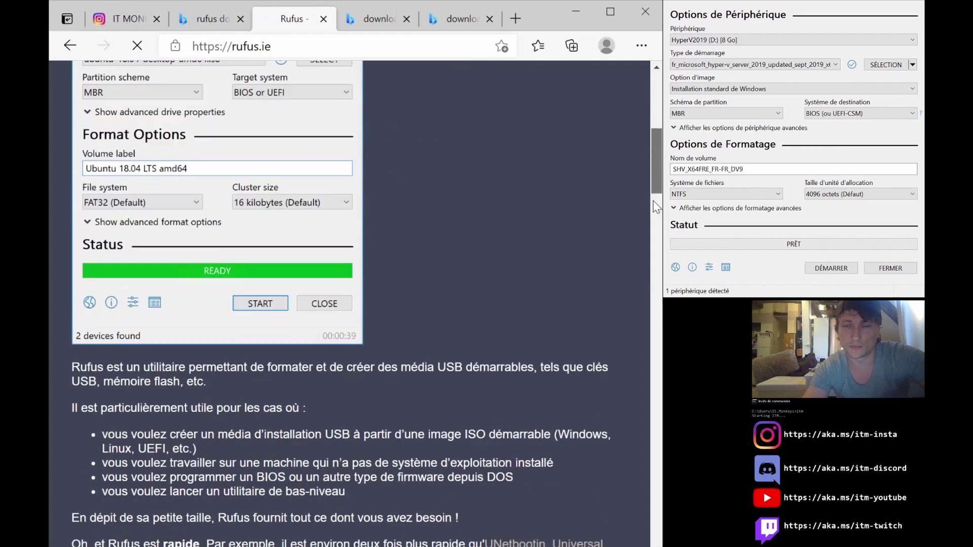
scroll(655, 234, down, 2)
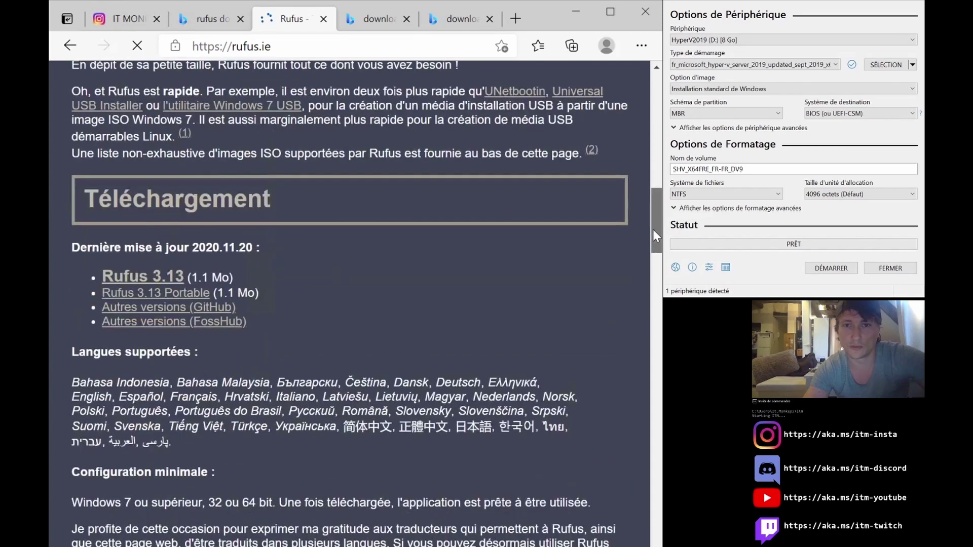
click(154, 276)
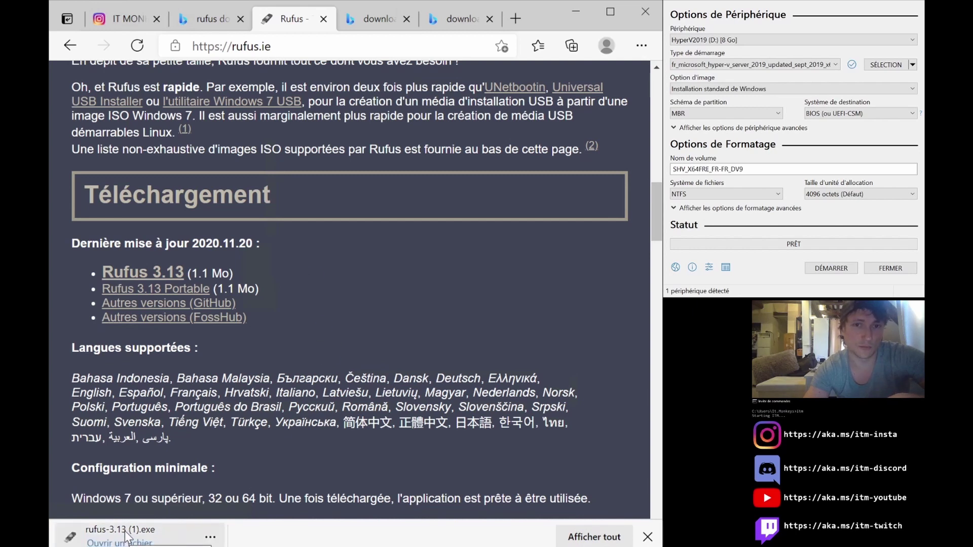
click(125, 543)
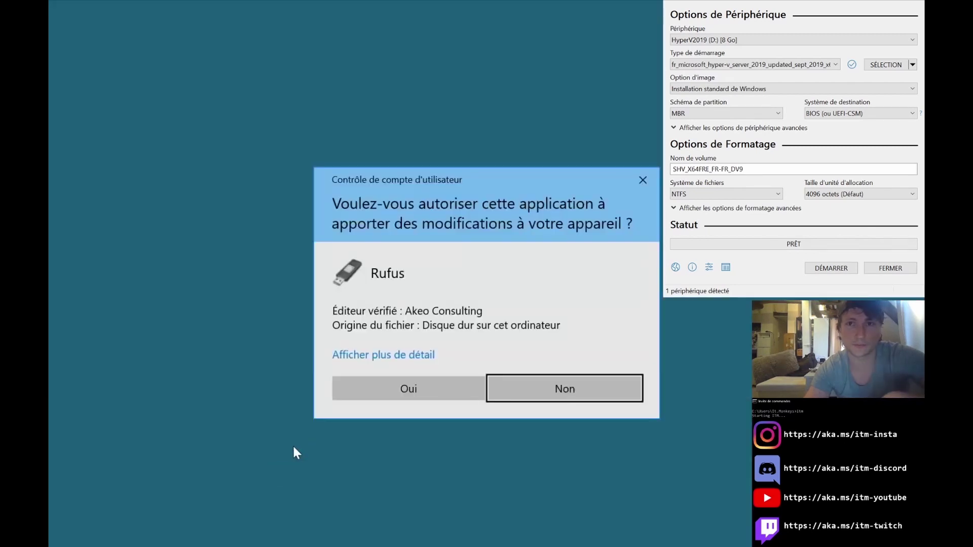
click(428, 387)
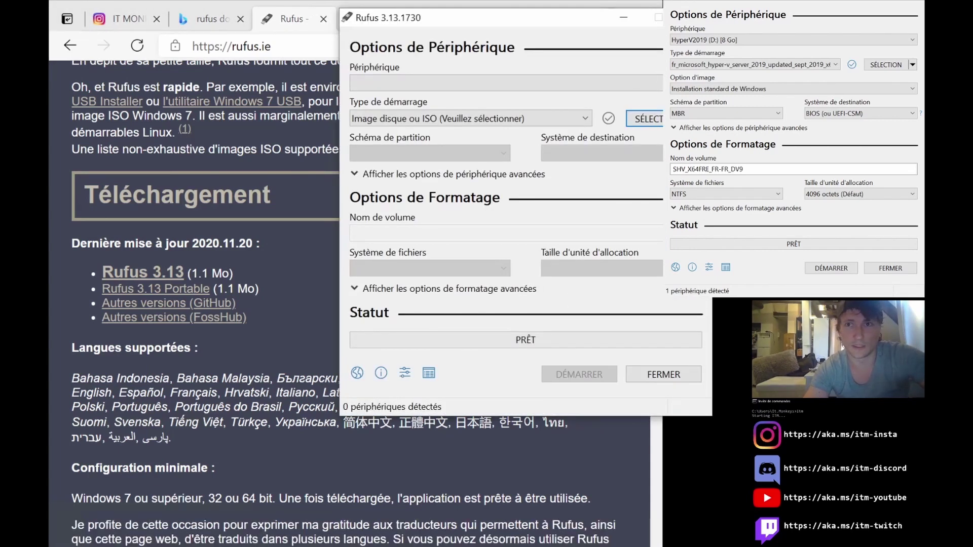
drag(592, 20, 669, 50)
click(772, 48)
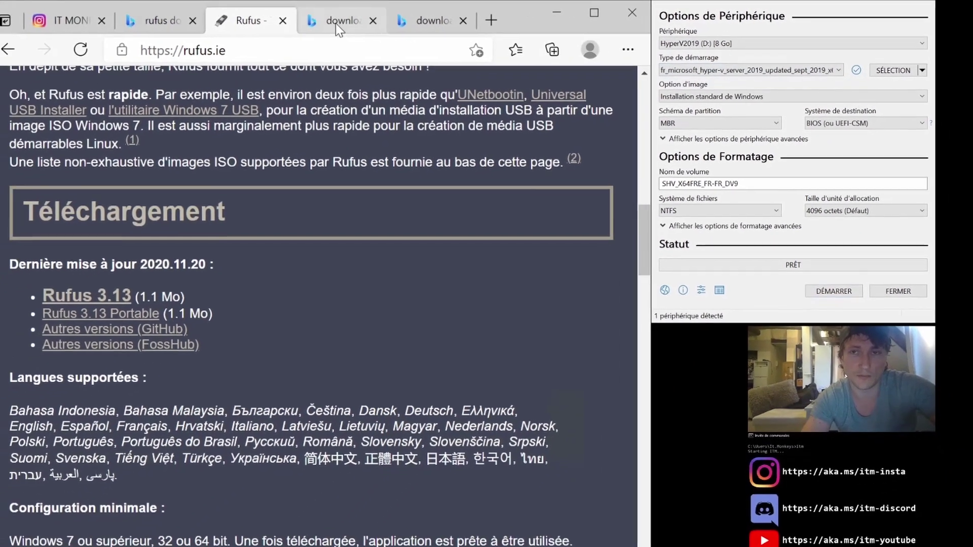
Open the Evaluation Center result from the 'download hyper-v server 2019' search, showing the Hyper-V Server 2019 section.
click(278, 24)
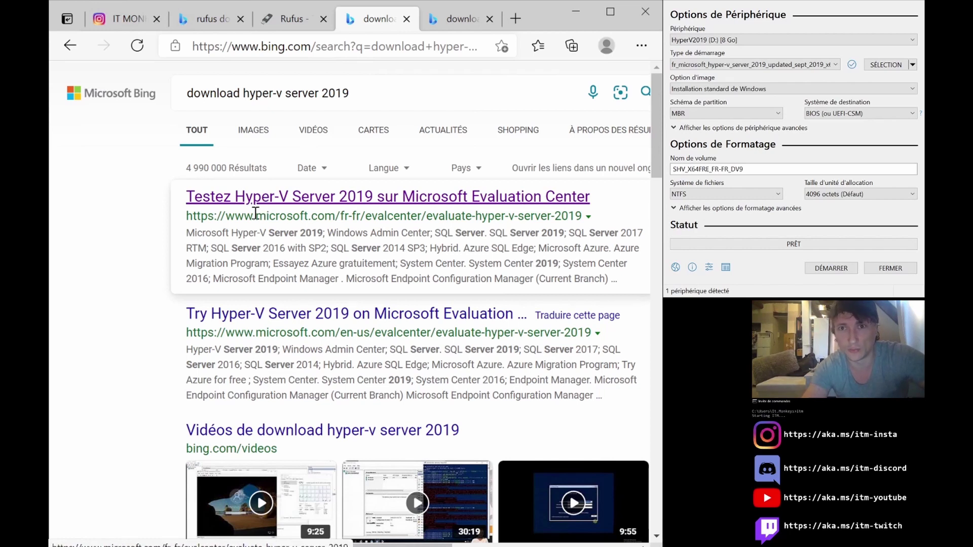
click(282, 198)
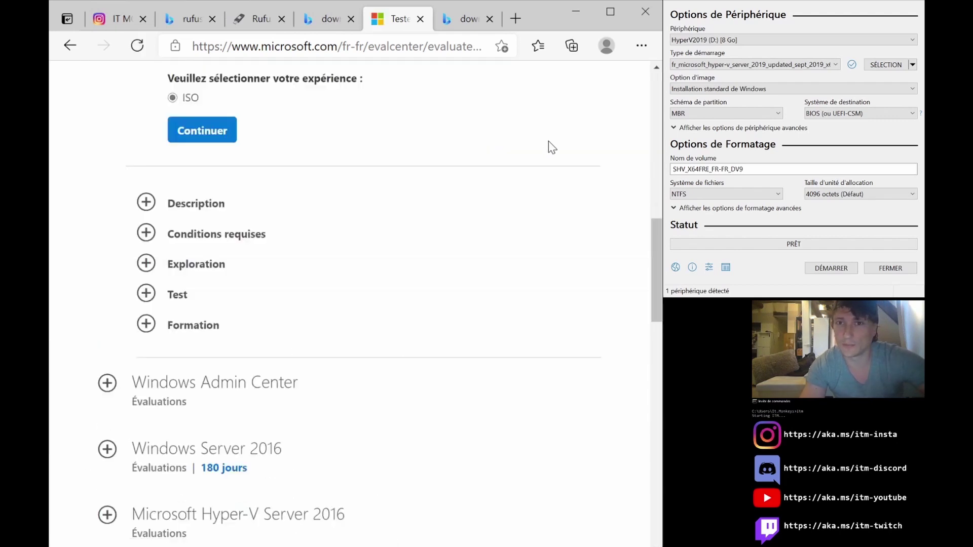
scroll(416, 201, up, 2)
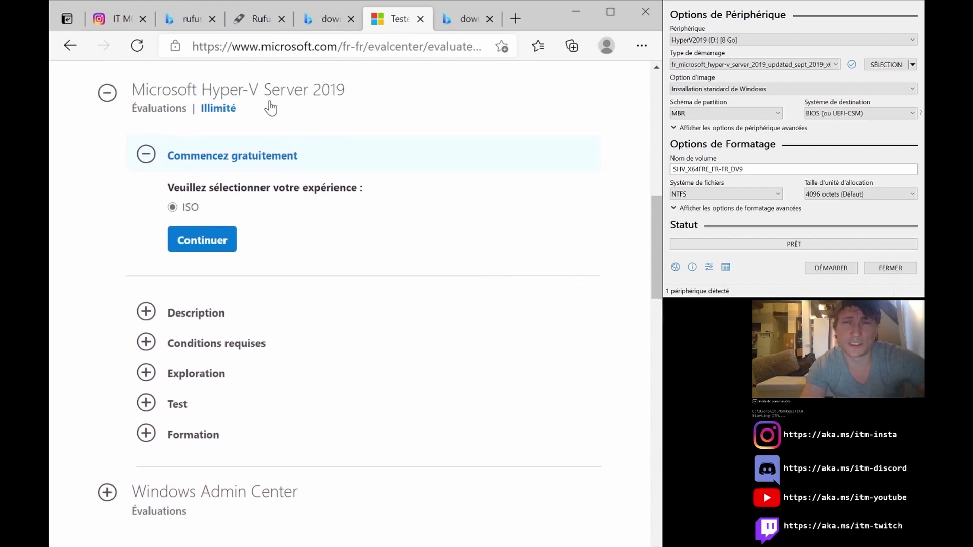
Open the ISO registration form and fill in the first name, last name and company name.
click(194, 242)
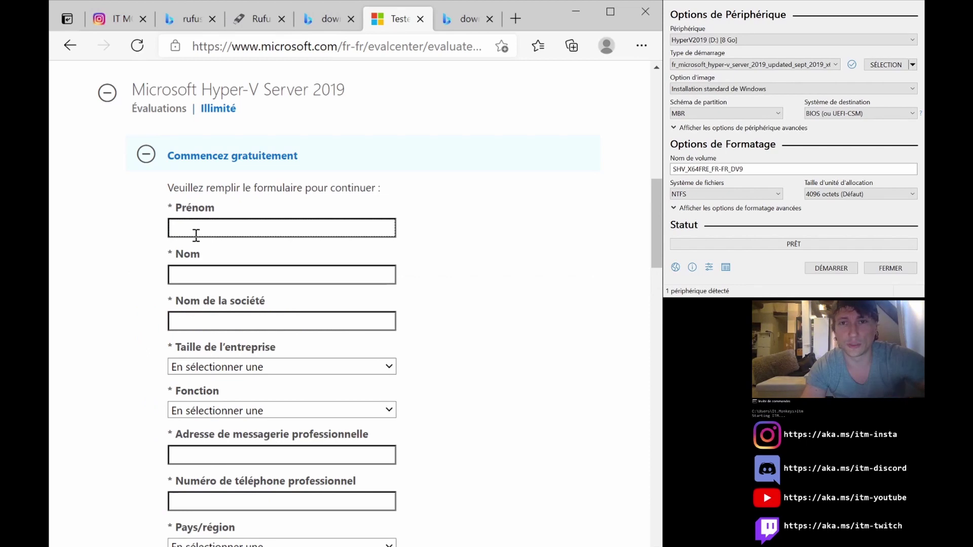
click(197, 231)
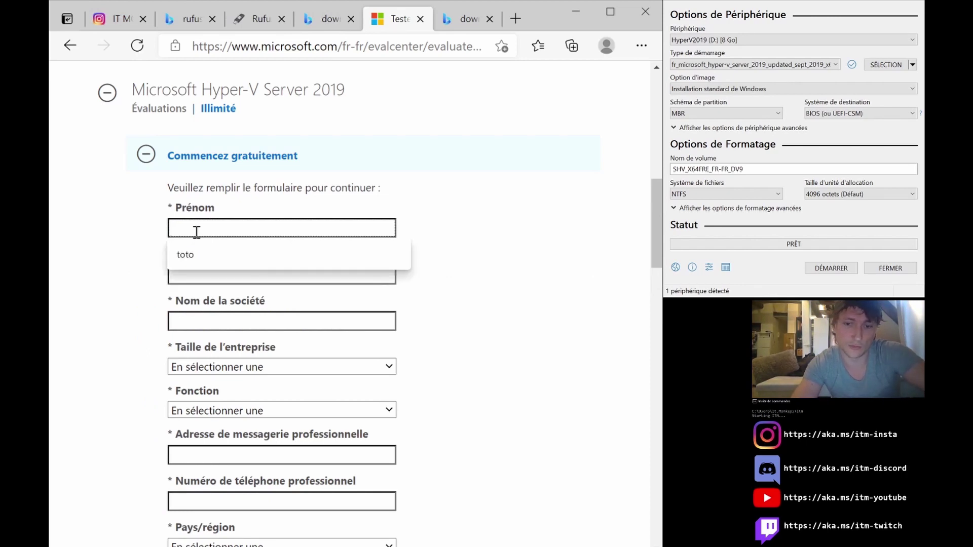
text(it)
click(198, 279)
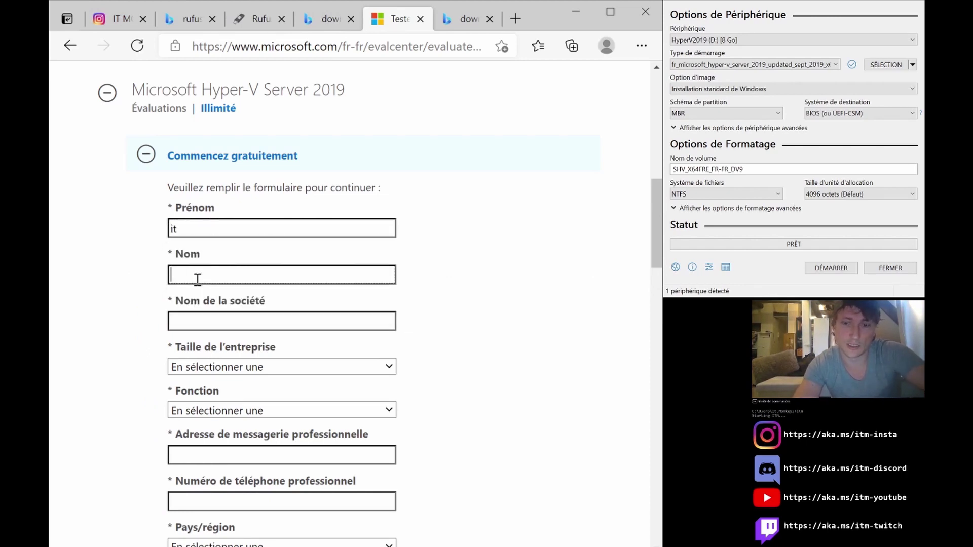
text(monkeys)
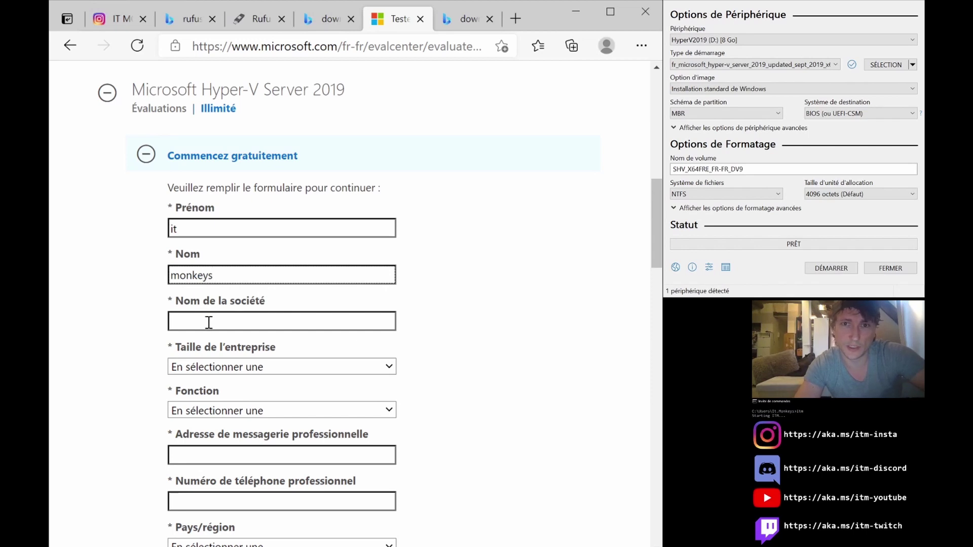
click(209, 322)
text(it monke)
text(ys)
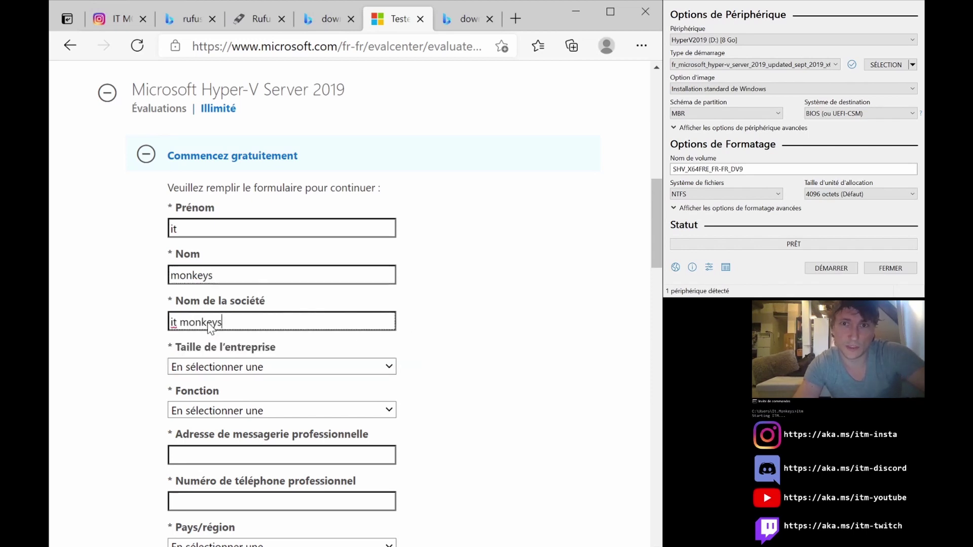
Set company size to 1000+ and job role to Administrateur de système/Architecte.
click(224, 370)
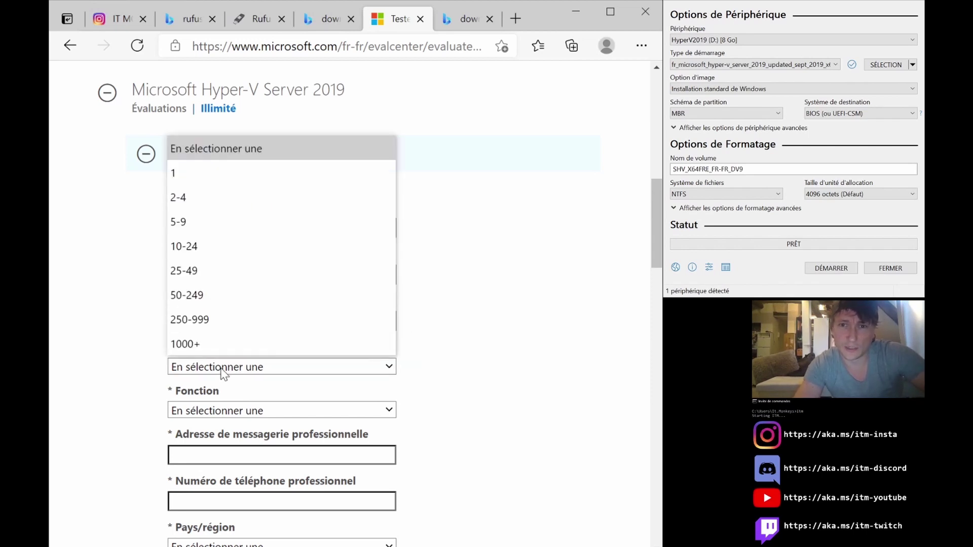
click(224, 344)
scroll(399, 335, down, 1)
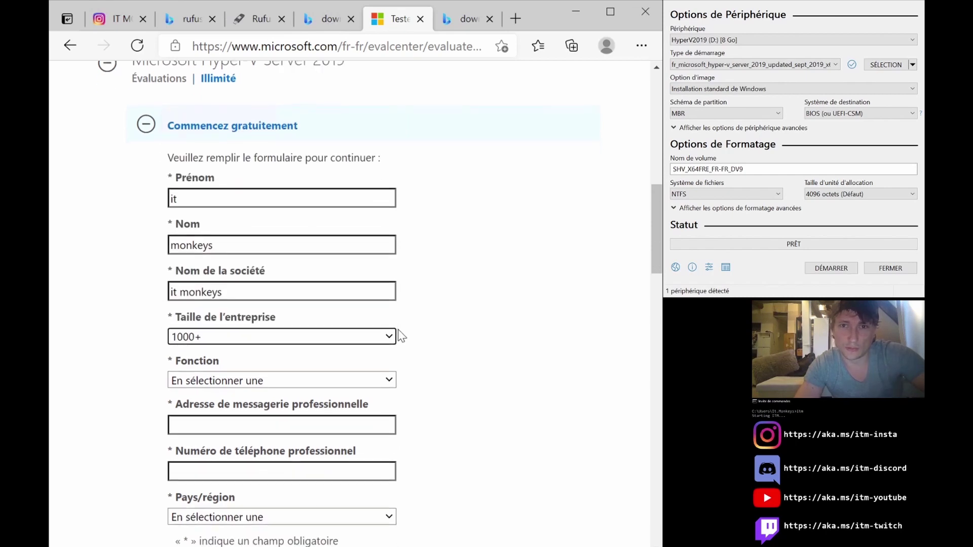
click(320, 375)
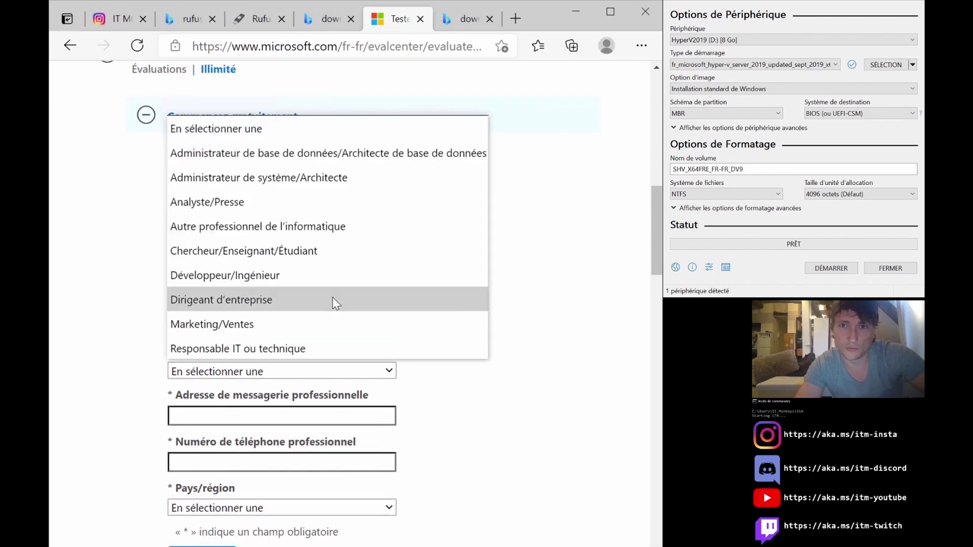
click(322, 177)
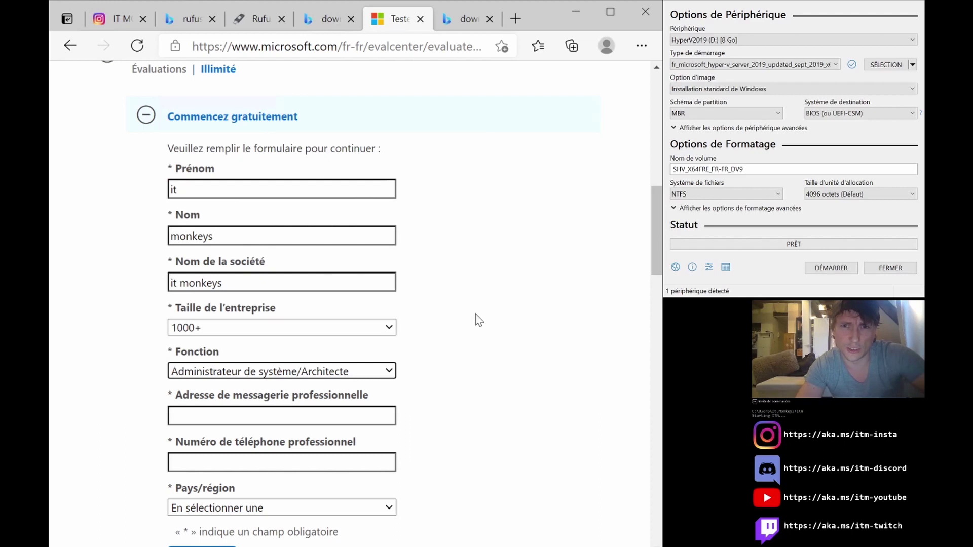
scroll(476, 321, down, 2)
Enter the work e-mail and phone fields, choose France as the country, and submit.
click(348, 339)
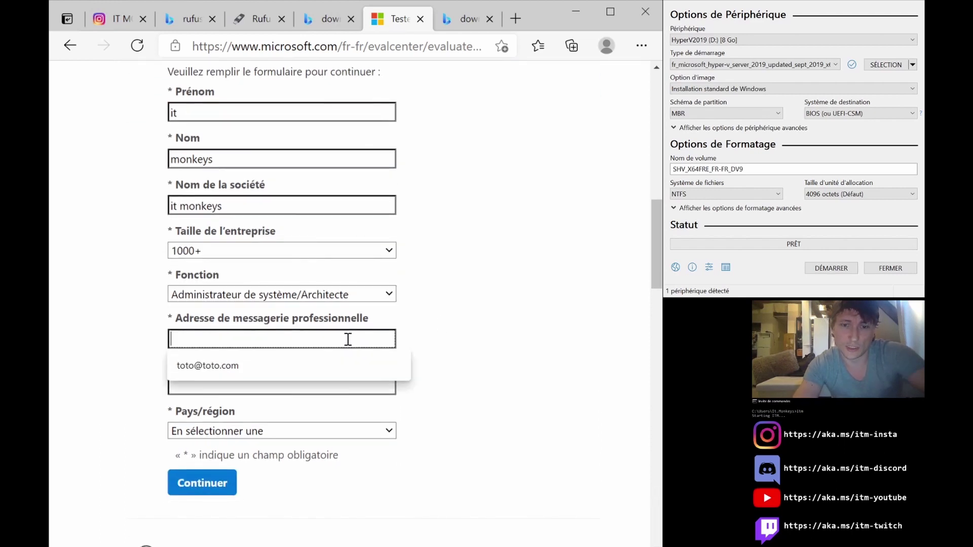
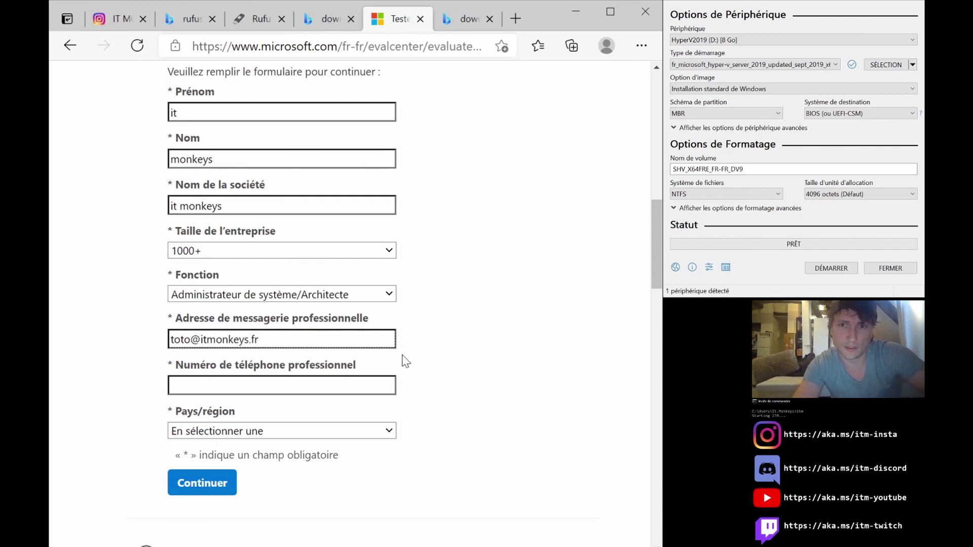
click(375, 384)
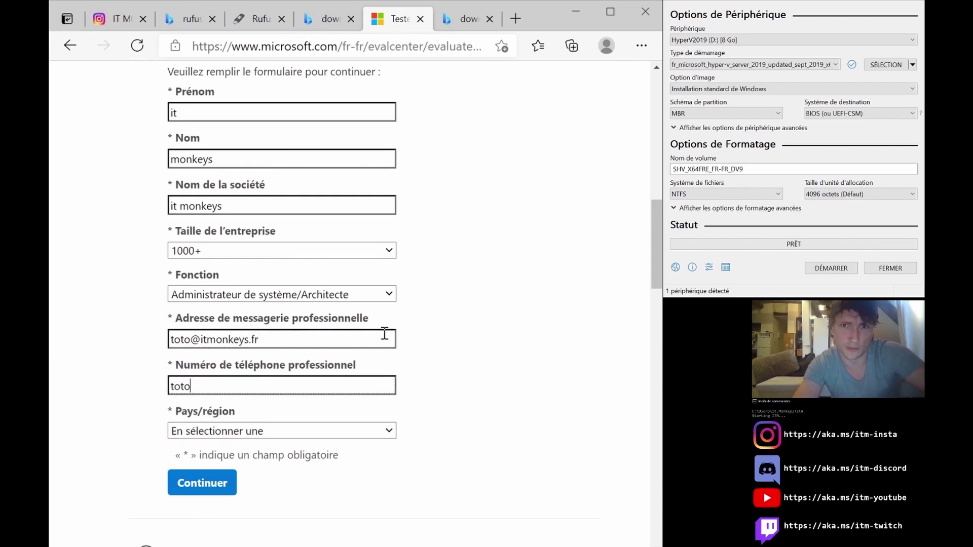
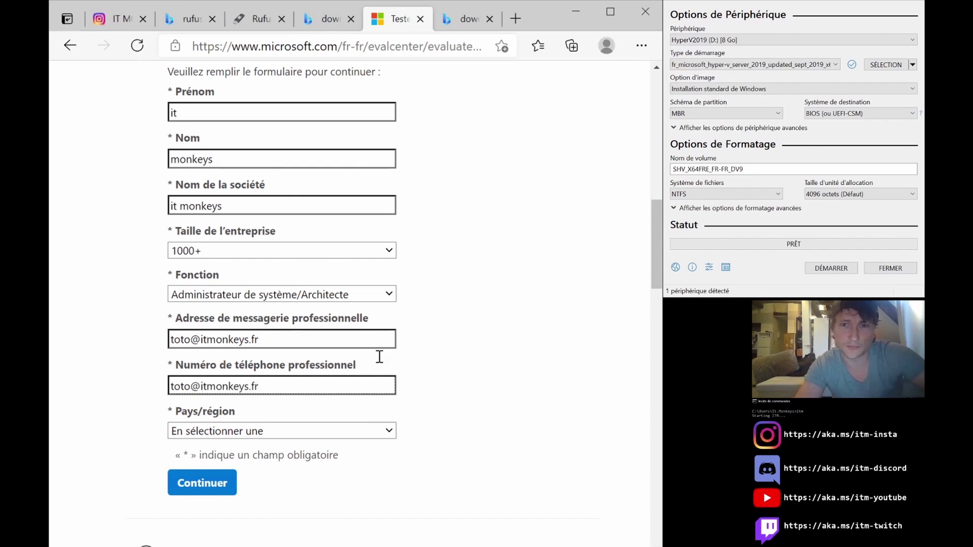
click(368, 430)
key(f)
key(f)
key(f)
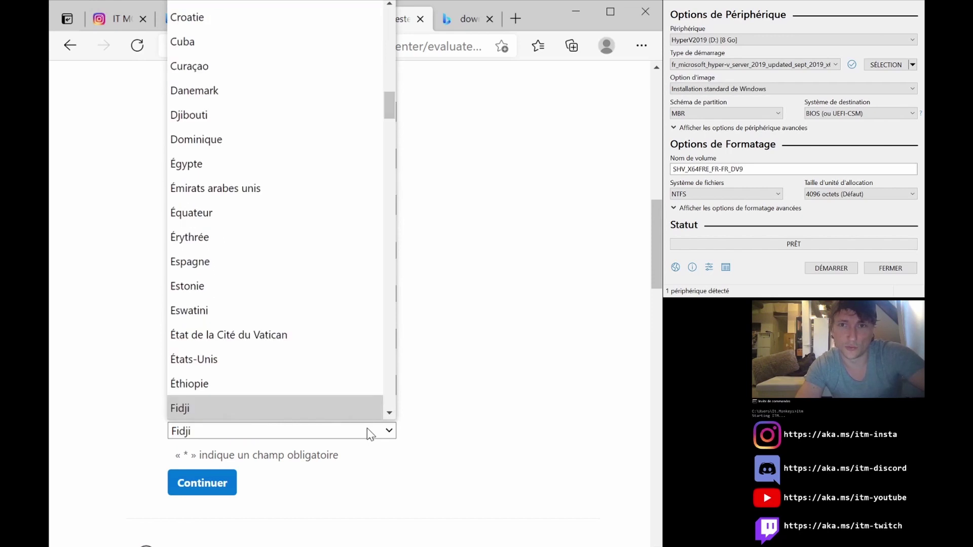
click(367, 428)
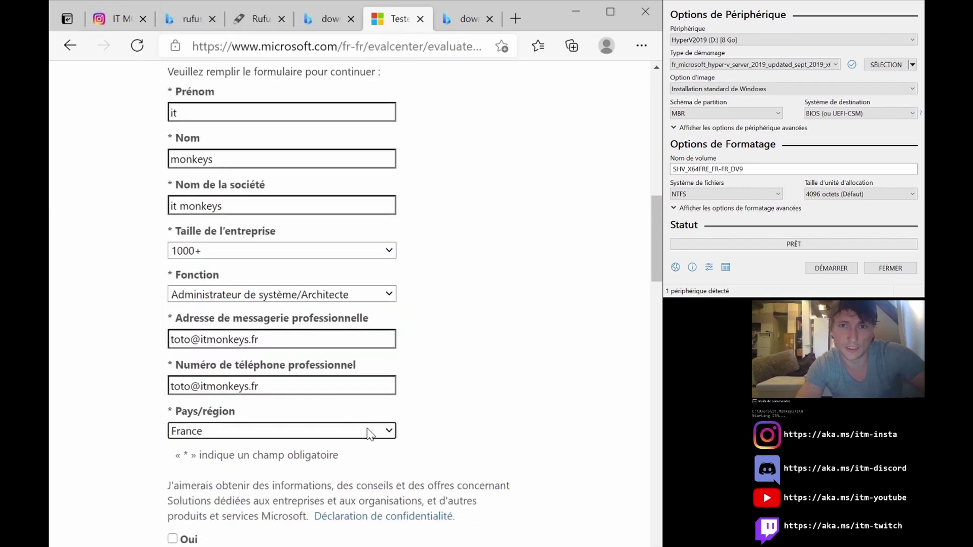
scroll(329, 486, down, 3)
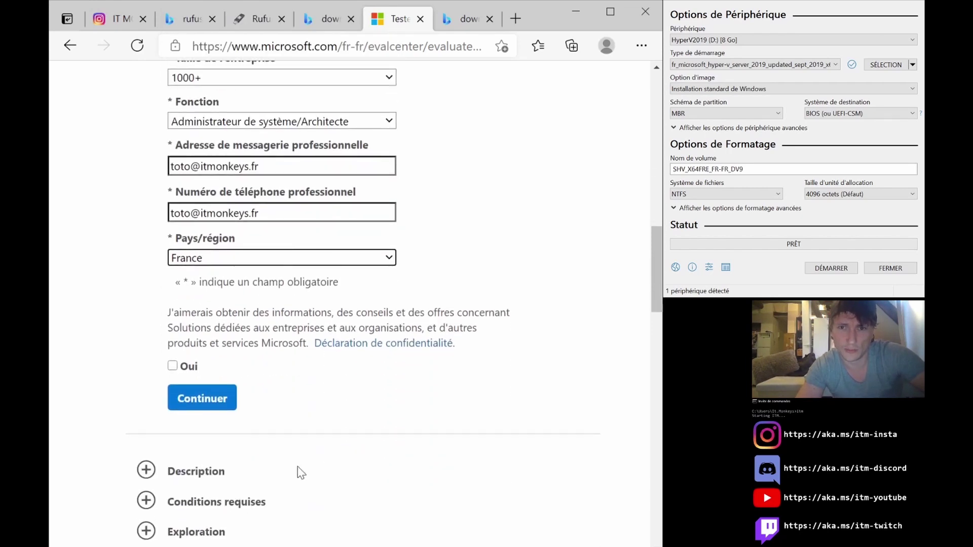
click(225, 414)
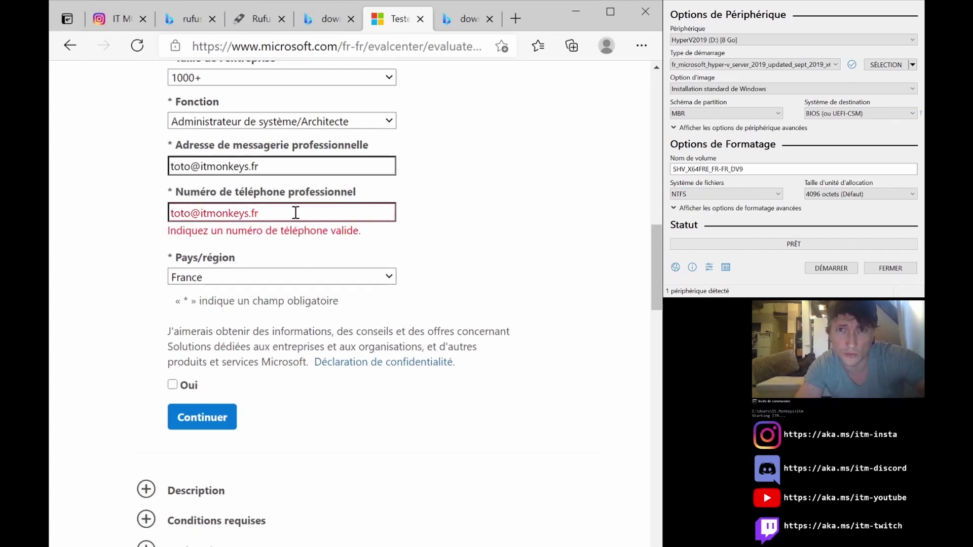
Replace the invalid phone entry with 0000000 and resubmit the form.
drag(297, 213, 130, 230)
text(0000000)
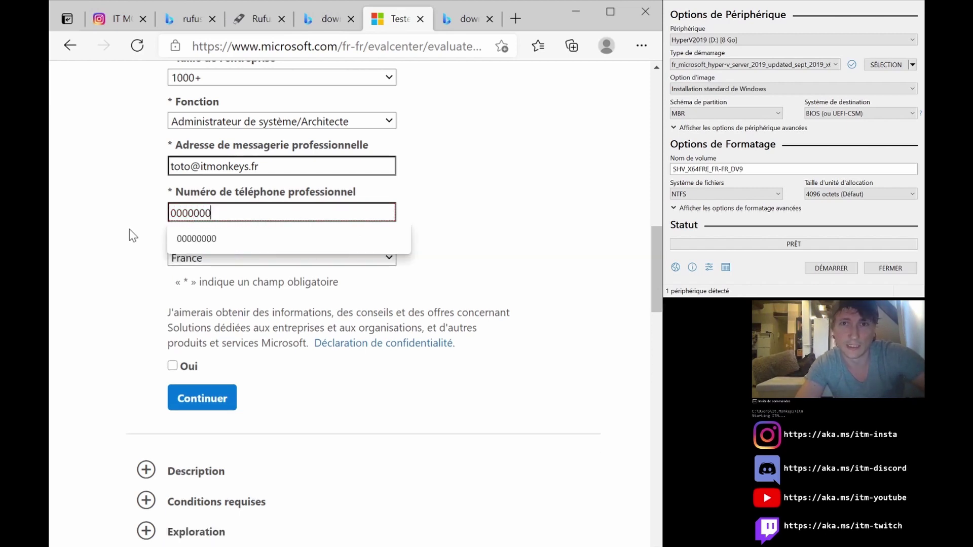
click(130, 229)
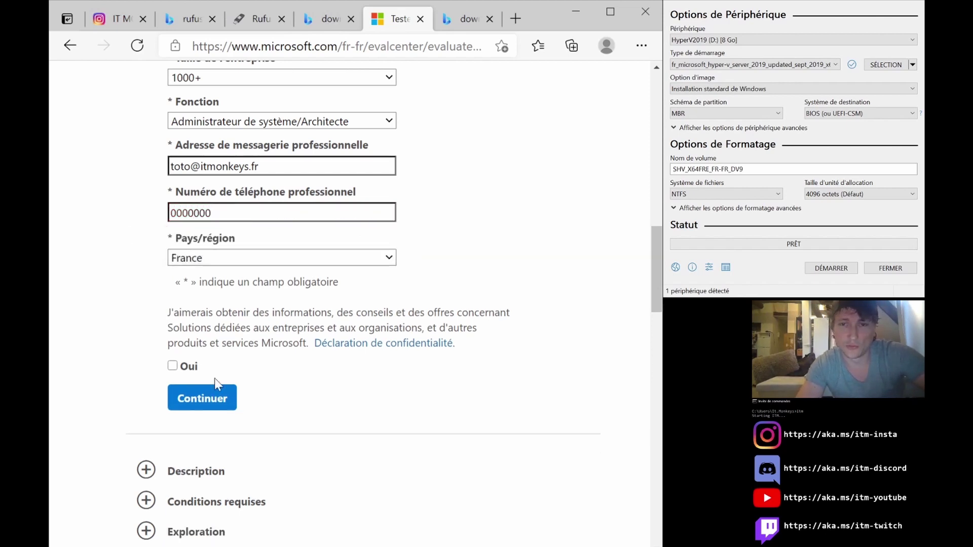
click(221, 401)
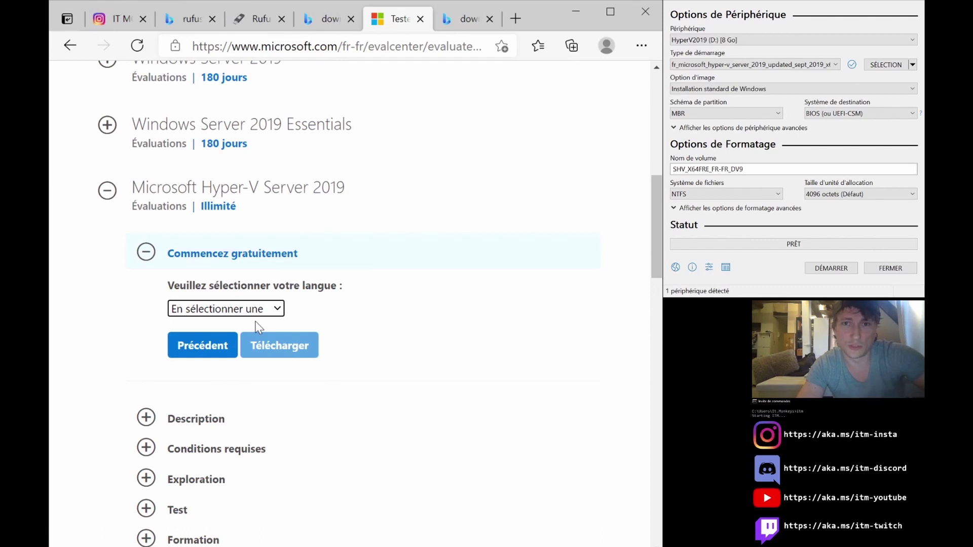
Select Français as the Hyper-V Server 2019 download language.
click(229, 311)
key(f)
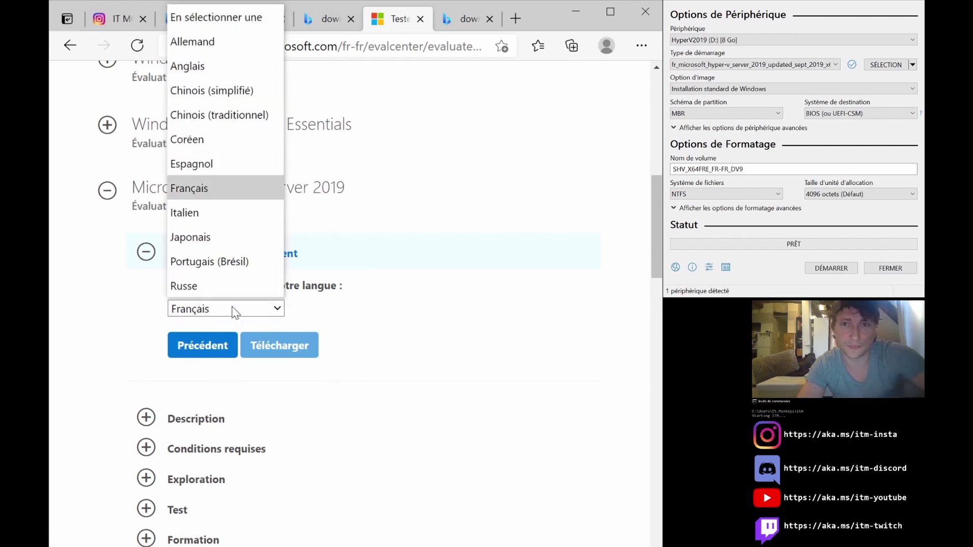
click(234, 311)
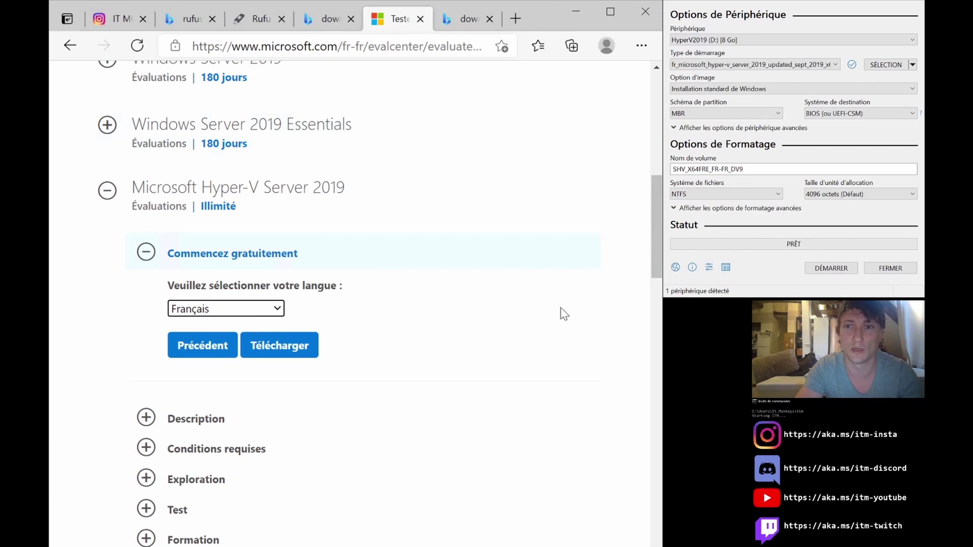
In File Explorer, open the ISO folder on the Bureau (desktop).
key(alt+Tab)
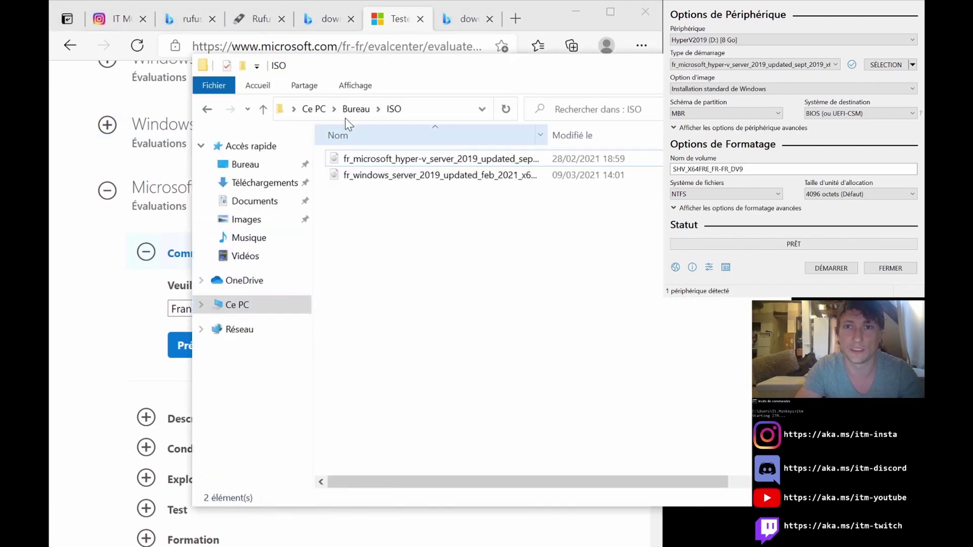
click(251, 165)
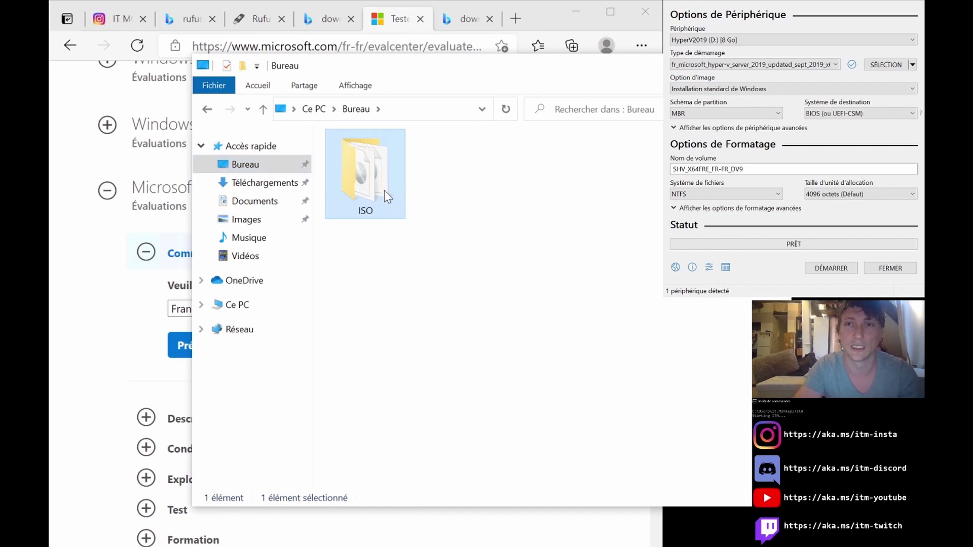
double_click(384, 191)
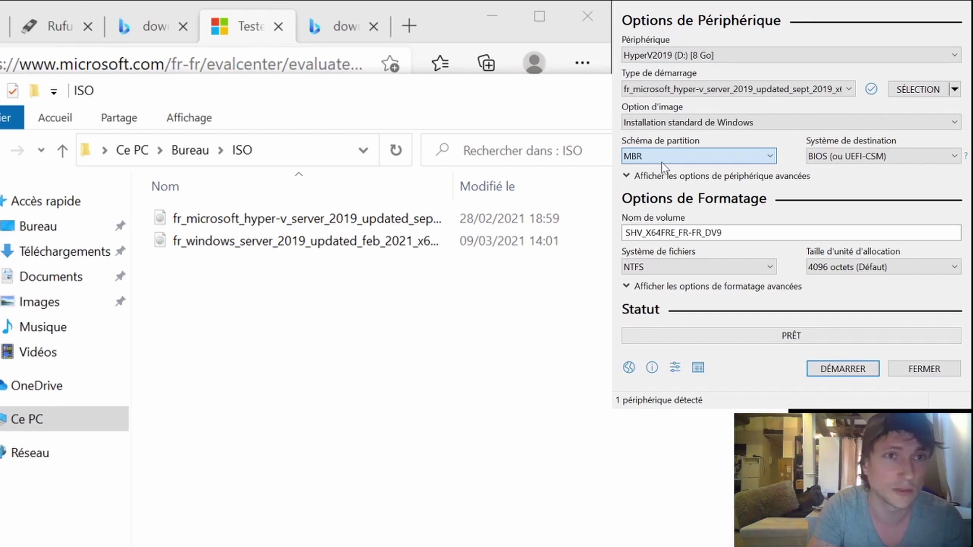
Try GPT, return the partition scheme to MBR, and show the advanced device options.
click(657, 186)
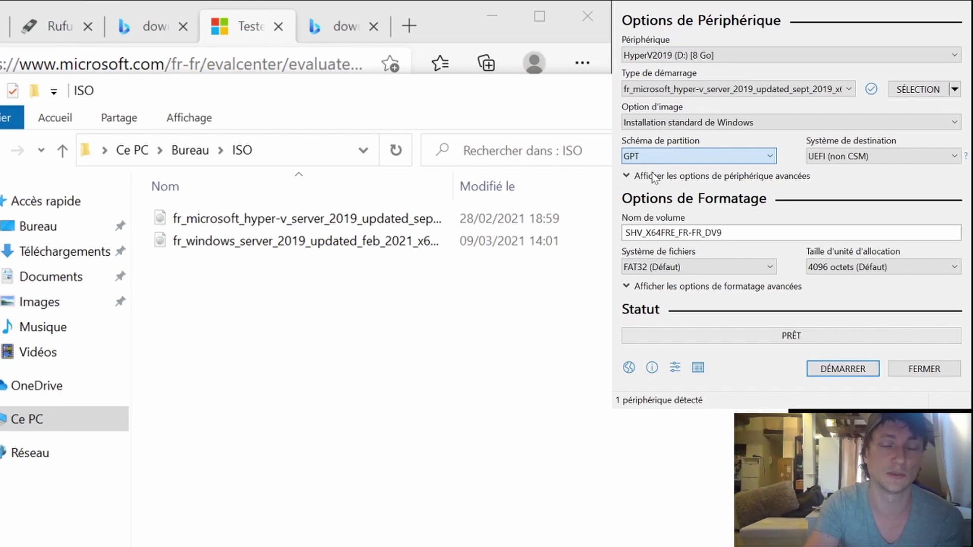
click(652, 173)
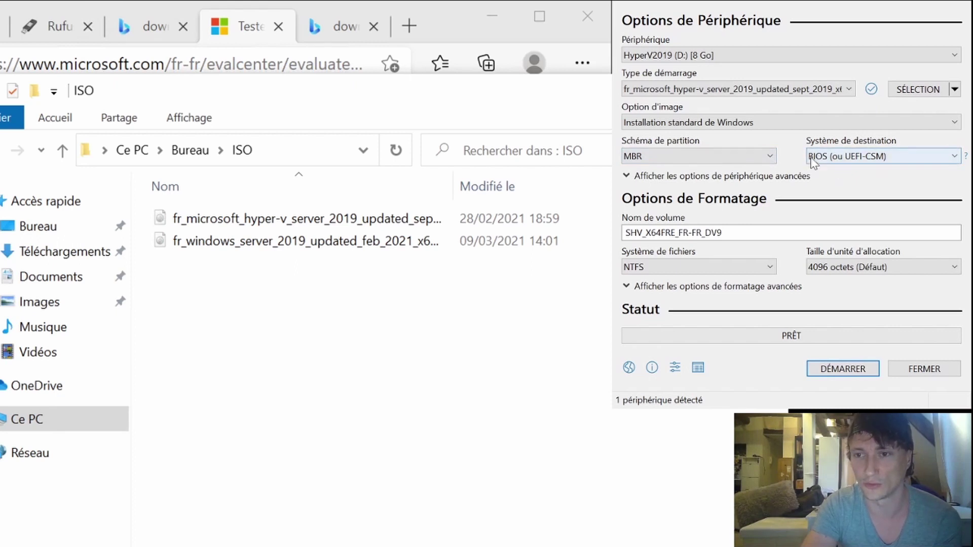
click(627, 177)
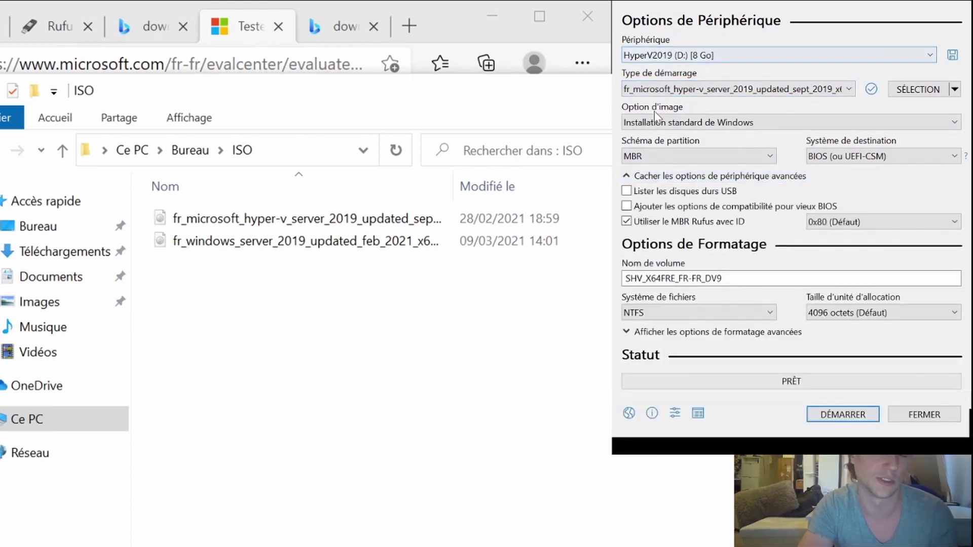
Collapse the advanced device options section, leaving MBR, BIOS and NTFS unchanged.
click(631, 176)
click(630, 177)
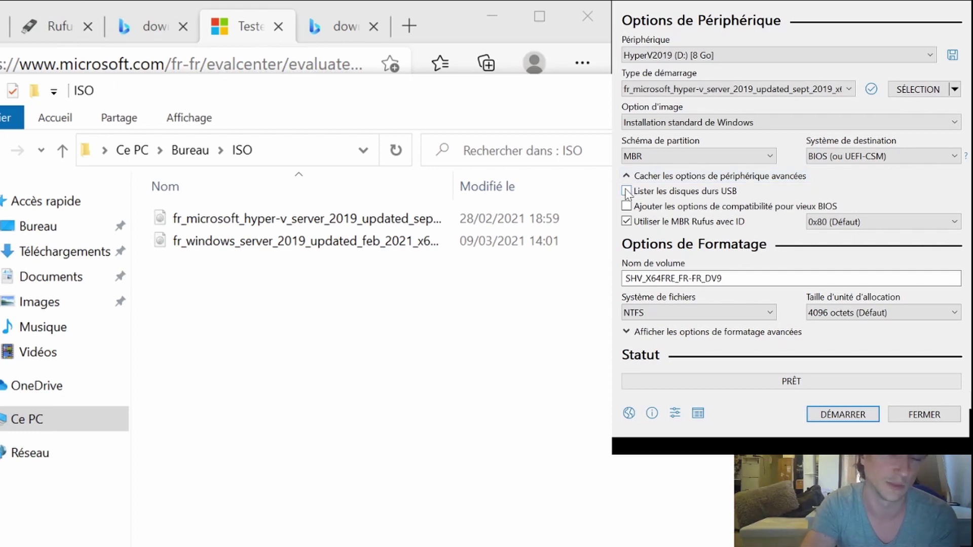
click(629, 176)
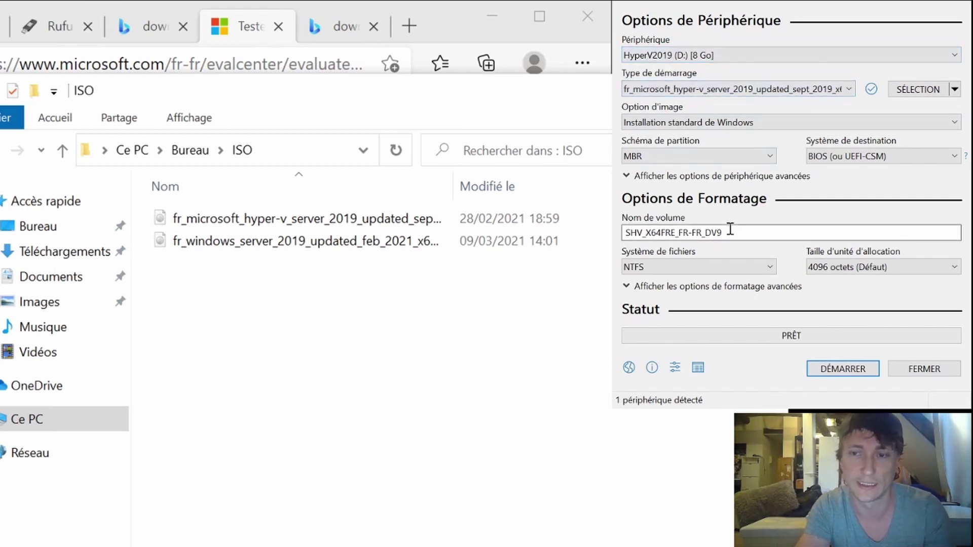
Replace the volume label SHV_X64FRE_FR-FR_DV9 with Hyperv2019.
double_click(749, 232)
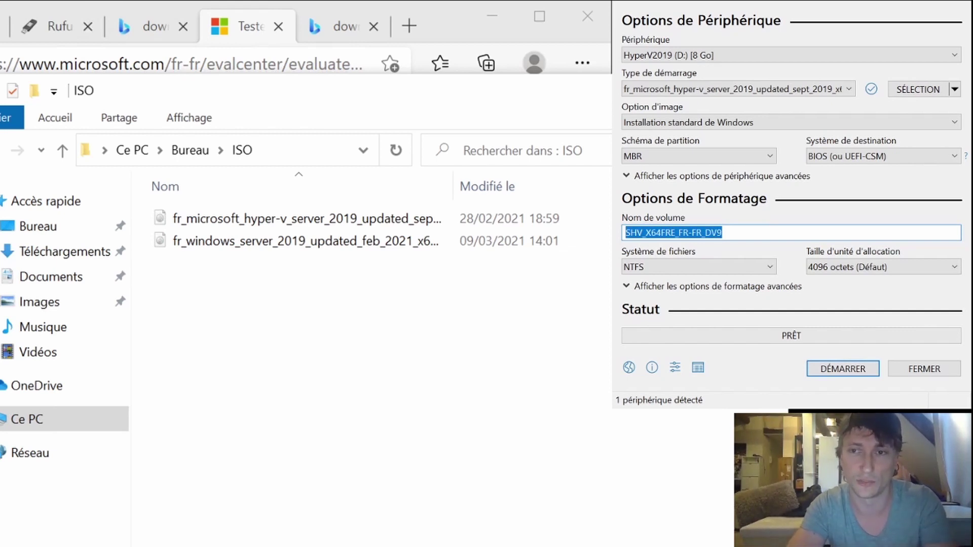
text(H)
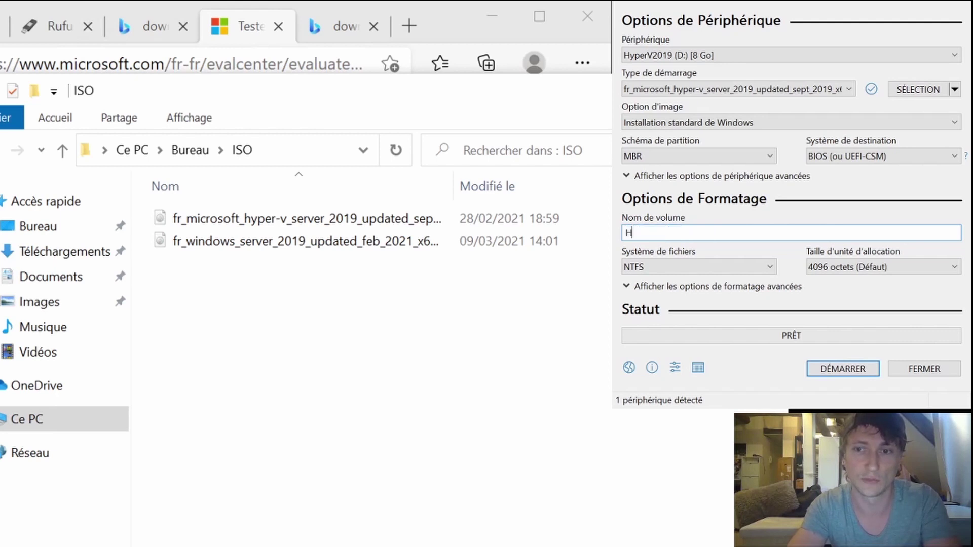
text(yper-v)
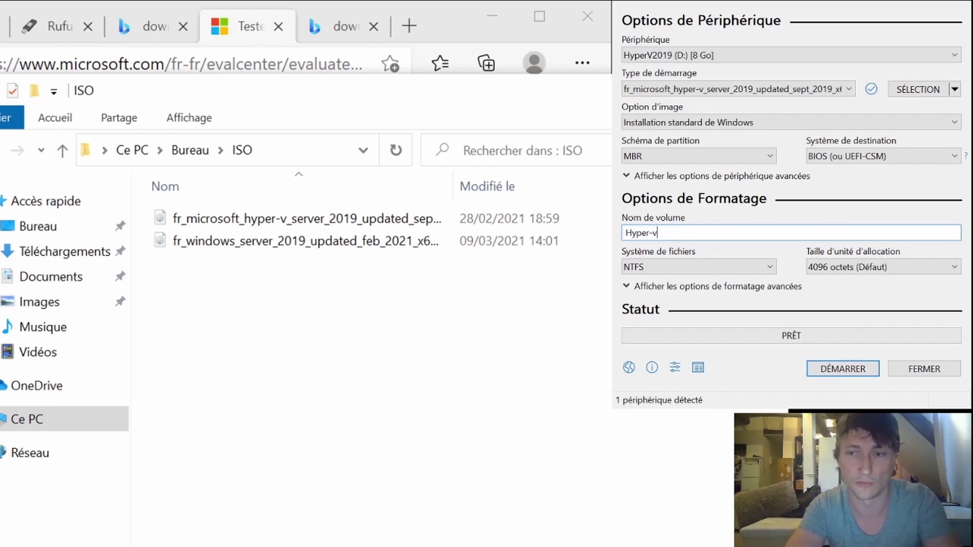
key(BackSpace)
key(BackSpace)
text(v)
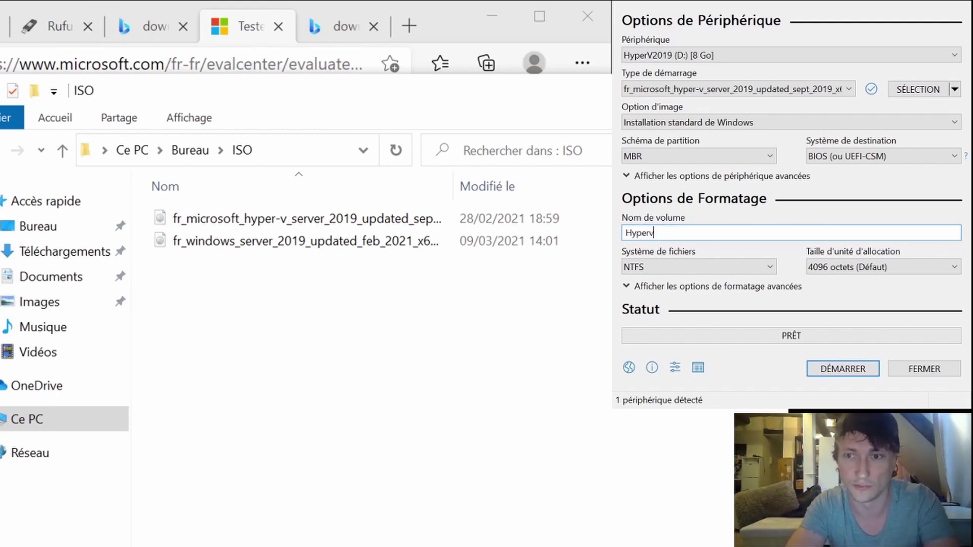
text(2019)
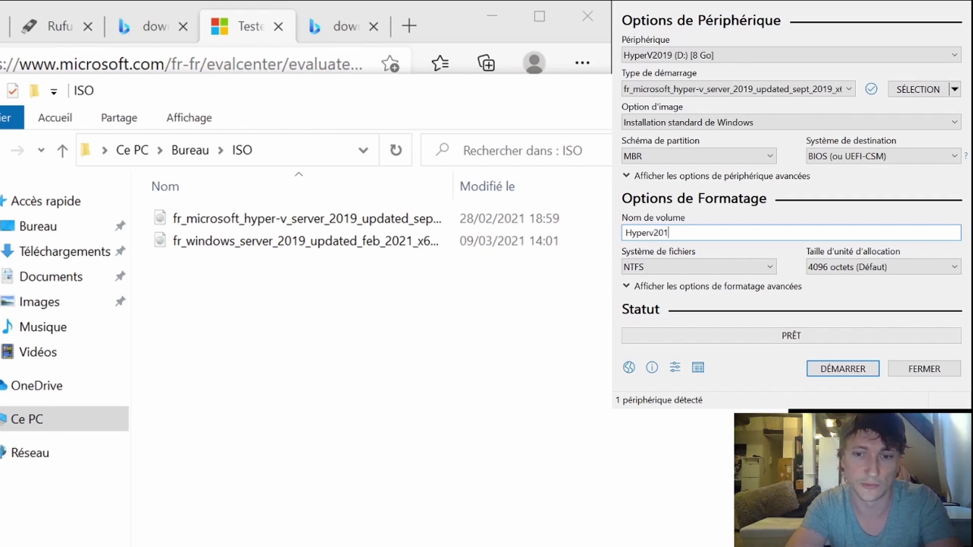